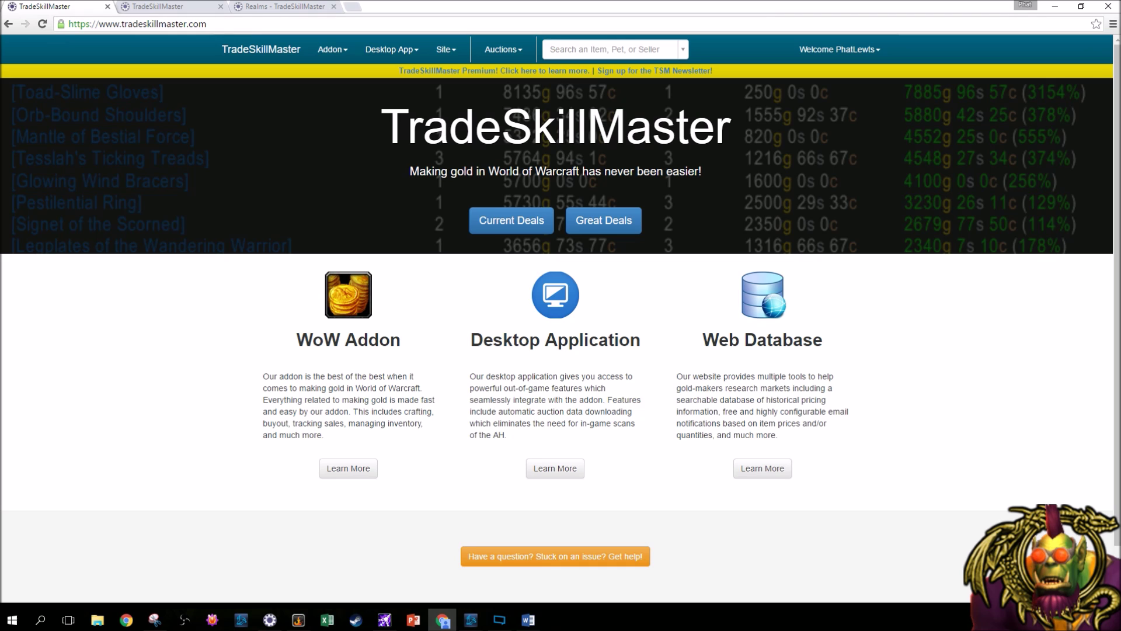
Step: Open the Curse addon pack containing all TSM addons from the Addon Overview / Download page
{"action": "left_click", "coordinate": [325, 58]}
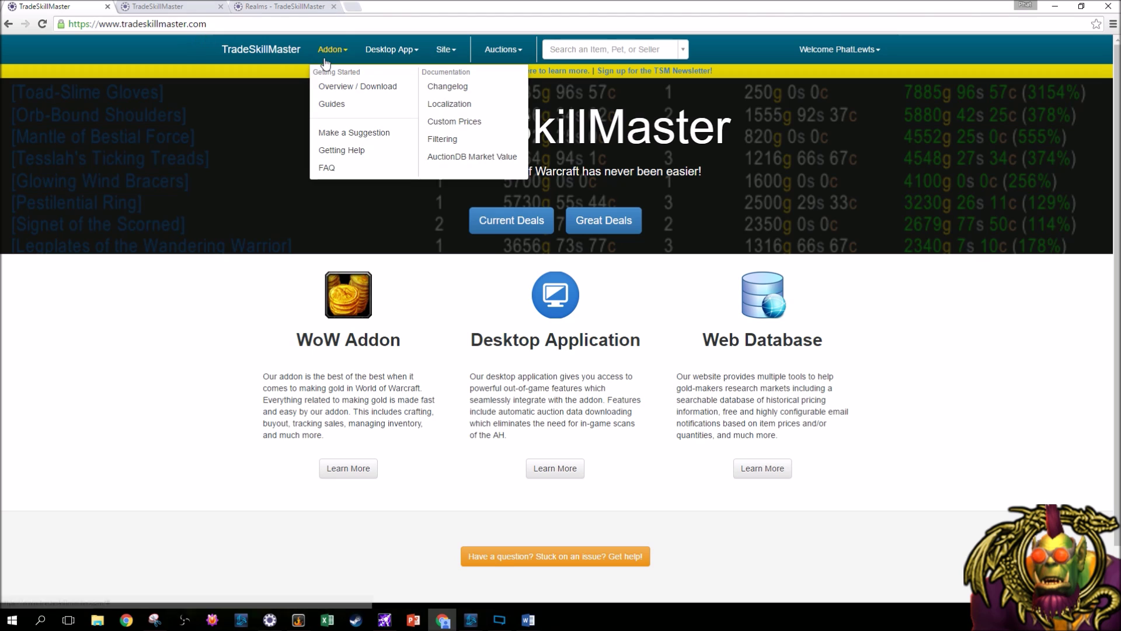
{"action": "left_click", "coordinate": [337, 89]}
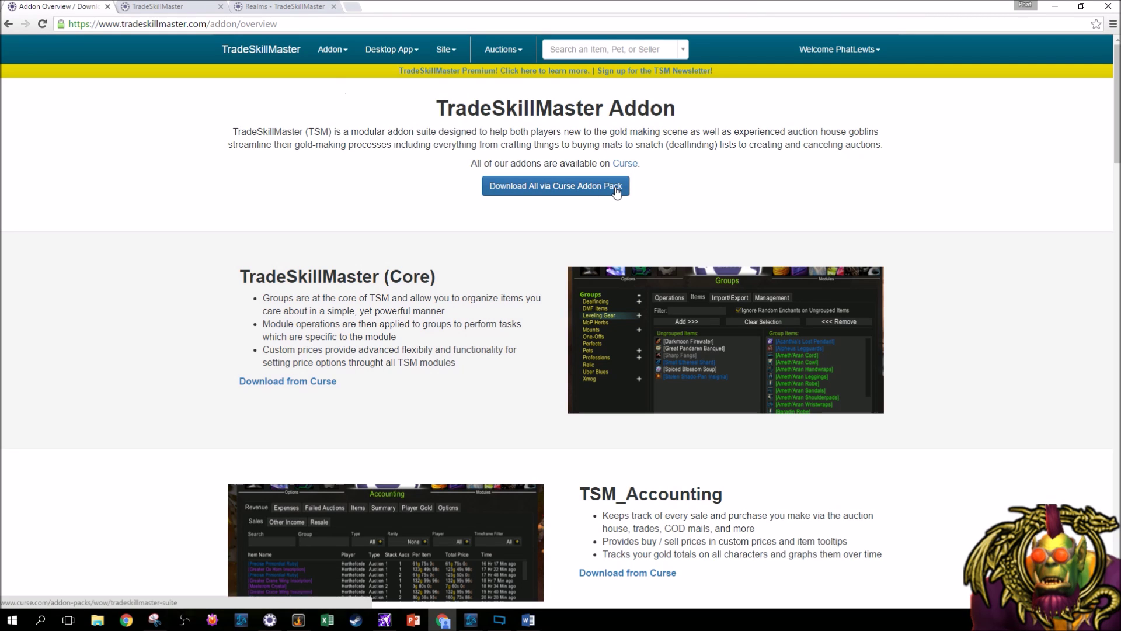
{"action": "left_click", "coordinate": [617, 190]}
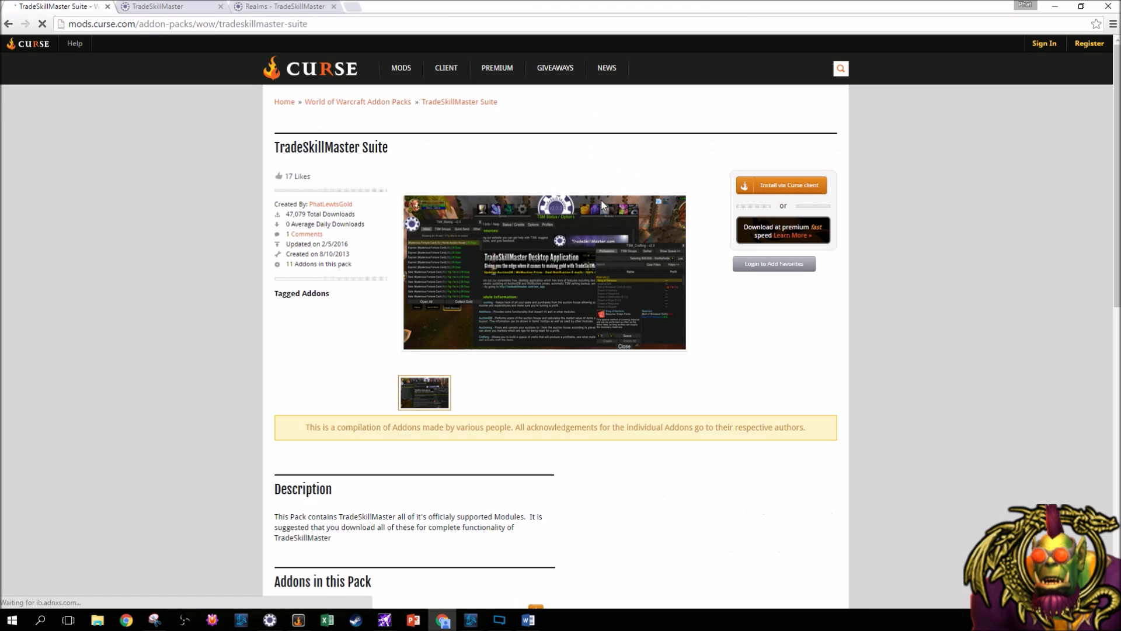
{"action": "scroll", "coordinate": [576, 251], "scroll_direction": "down", "scroll_amount": 3}
{"action": "scroll", "coordinate": [577, 251], "scroll_direction": "down", "scroll_amount": 2}
{"action": "scroll", "coordinate": [551, 245], "scroll_direction": "up", "scroll_amount": 2}
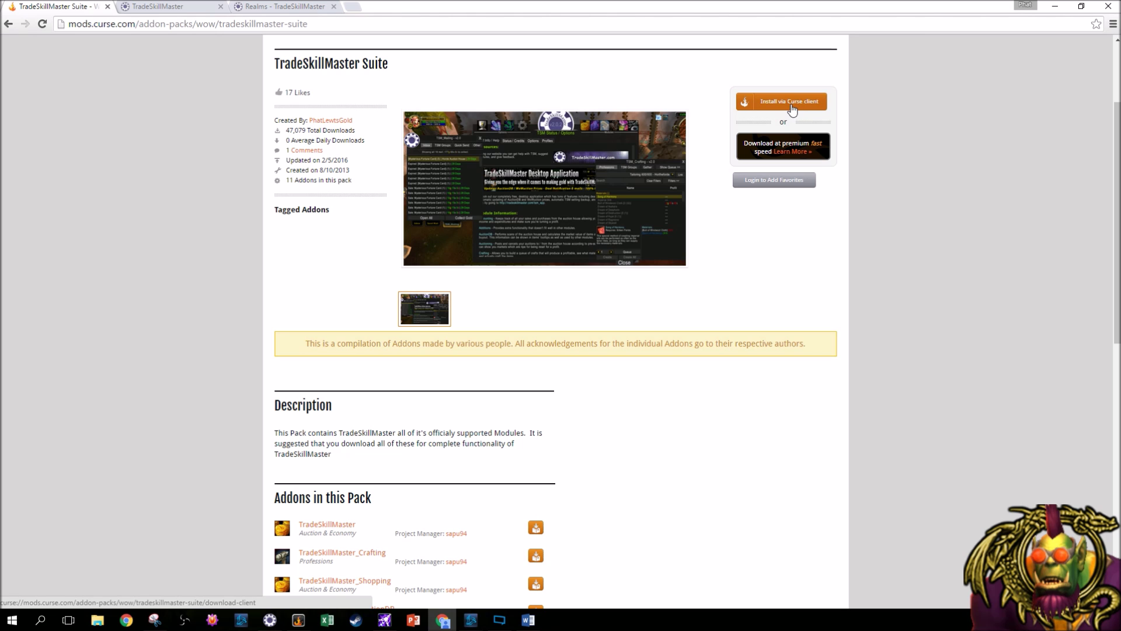
{"action": "scroll", "coordinate": [441, 341], "scroll_direction": "down", "scroll_amount": 2}
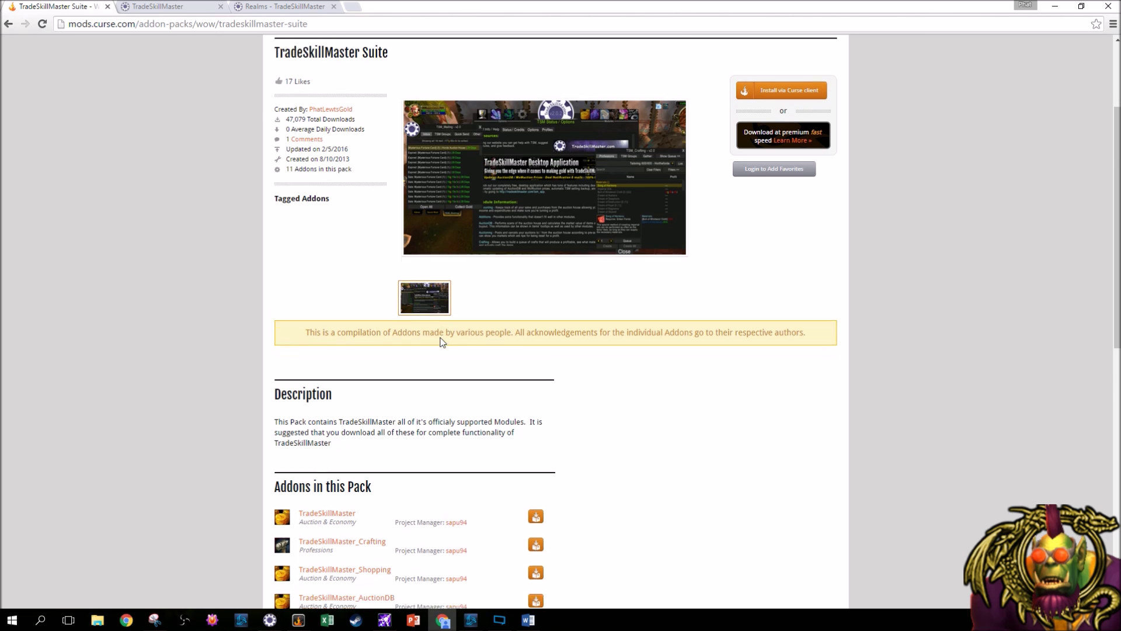
Step: Page through the pack's addon list to pages 2 and 3, return to page 1, then close the Curse tab
{"action": "left_click", "coordinate": [402, 549]}
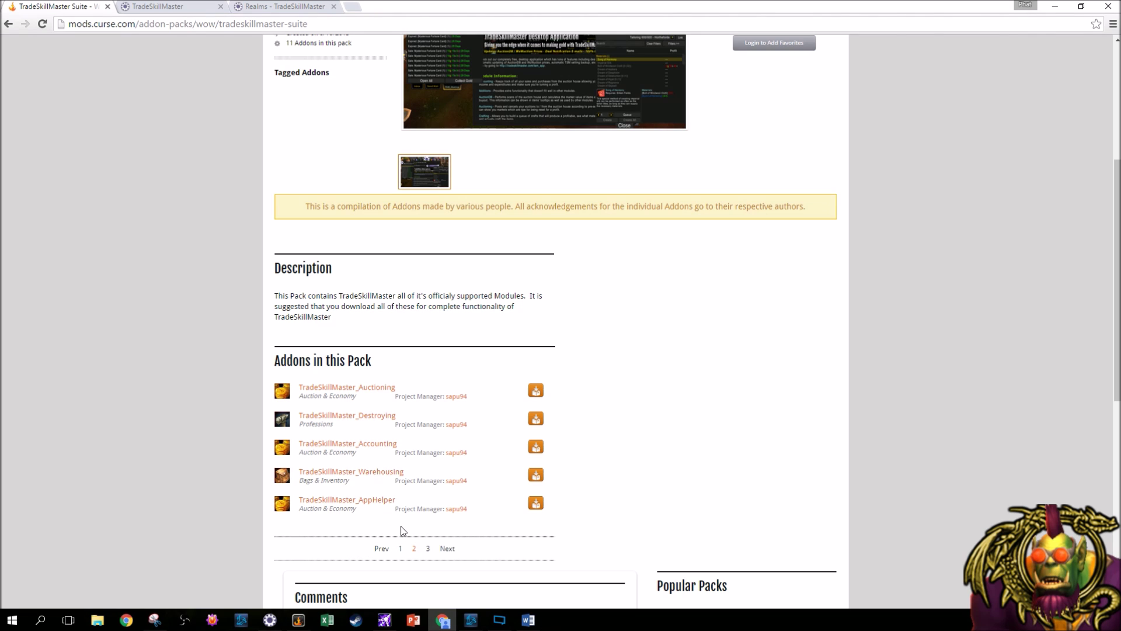
{"action": "left_click", "coordinate": [426, 549]}
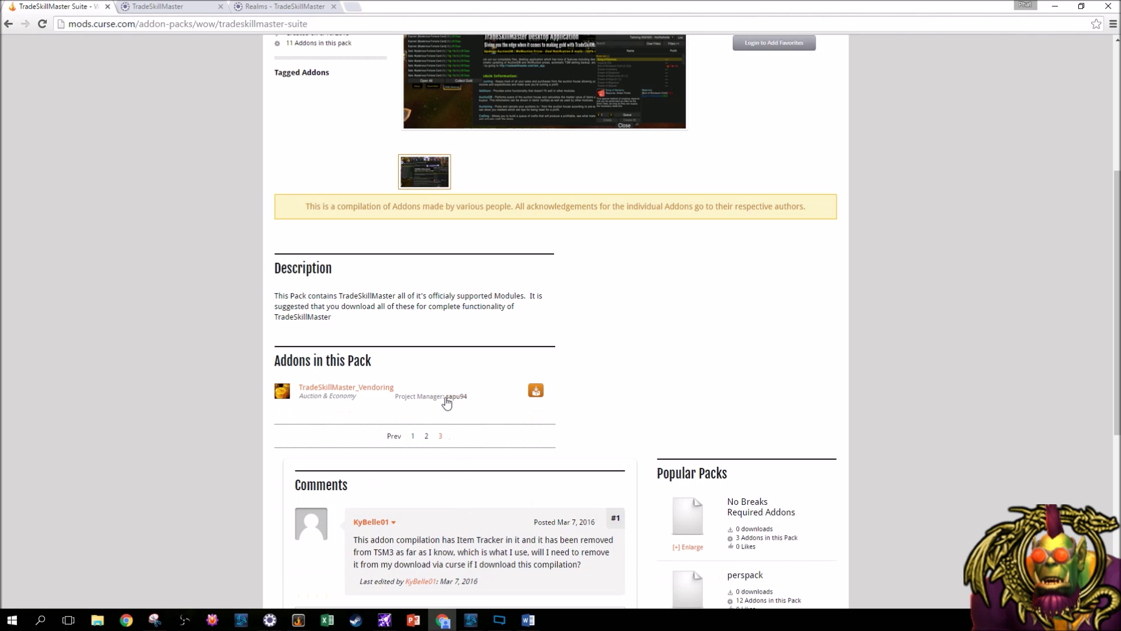
{"action": "left_click", "coordinate": [414, 437]}
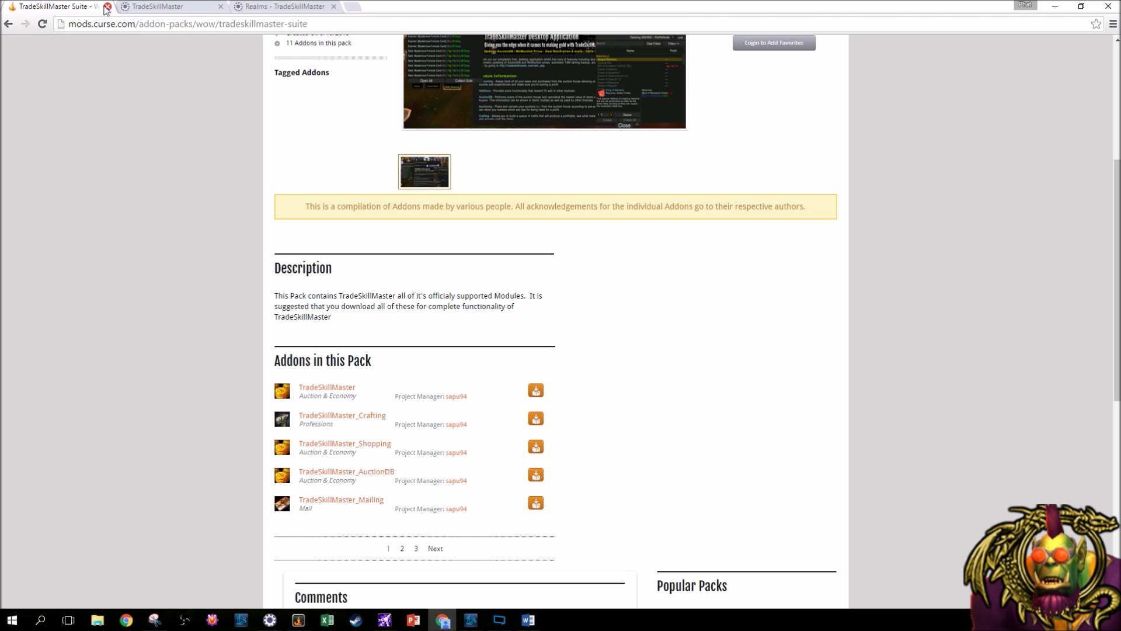
{"action": "left_click", "coordinate": [107, 7]}
{"action": "left_click", "coordinate": [363, 60]}
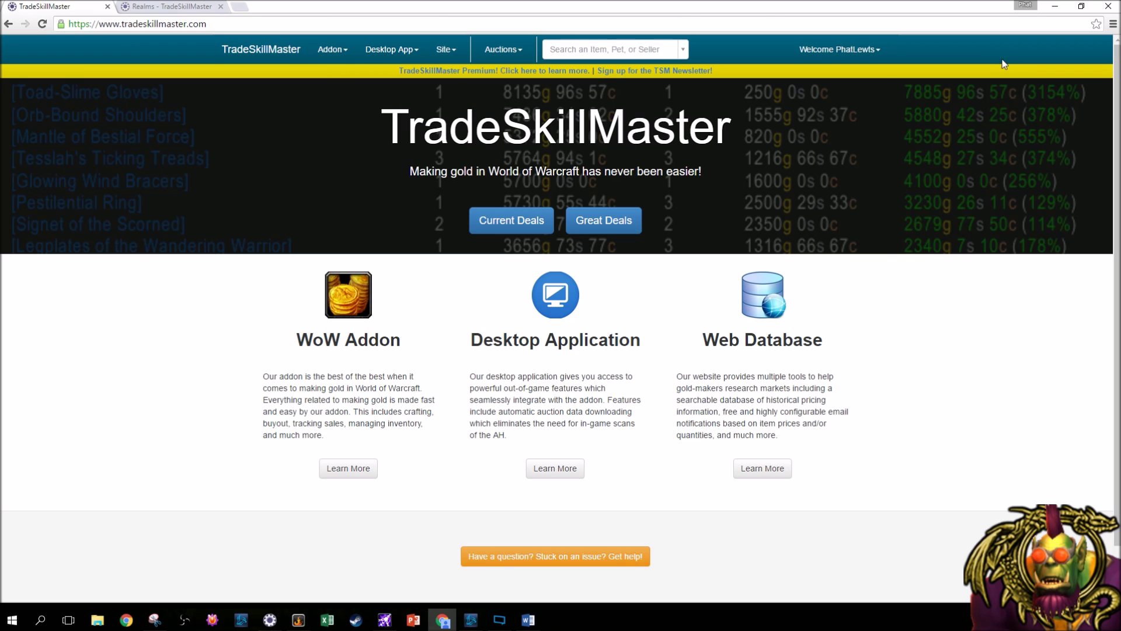
Step: Check the Welcome account menu, then bring up the Desktop App pages menu
{"action": "left_click", "coordinate": [869, 51]}
{"action": "left_click", "coordinate": [400, 56]}
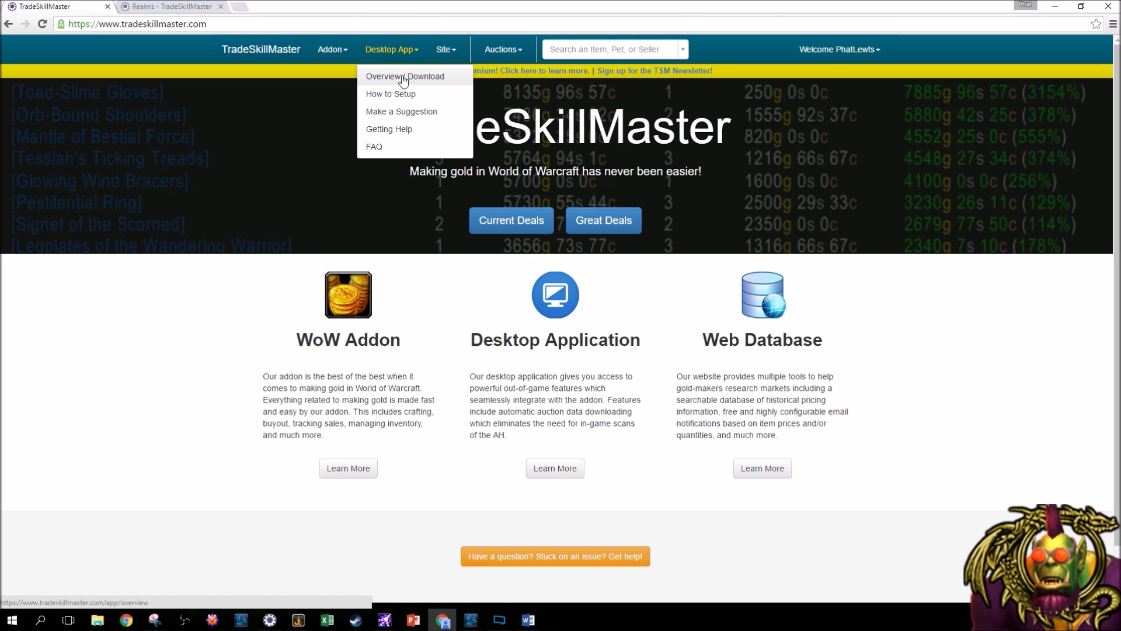
Step: Go to the Desktop App overview, jump to Download Now, and scroll through the feature screenshots
{"action": "left_click", "coordinate": [403, 79]}
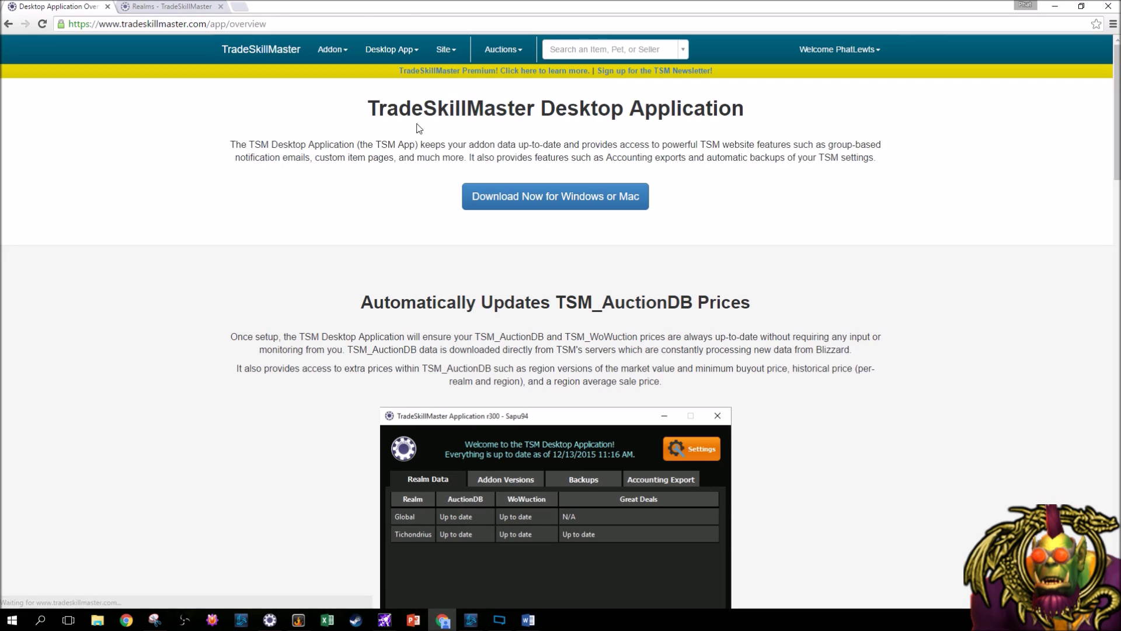
{"action": "left_click", "coordinate": [539, 200]}
{"action": "scroll", "coordinate": [794, 313], "scroll_direction": "down", "scroll_amount": 2}
{"action": "scroll", "coordinate": [794, 315], "scroll_direction": "up", "scroll_amount": 2}
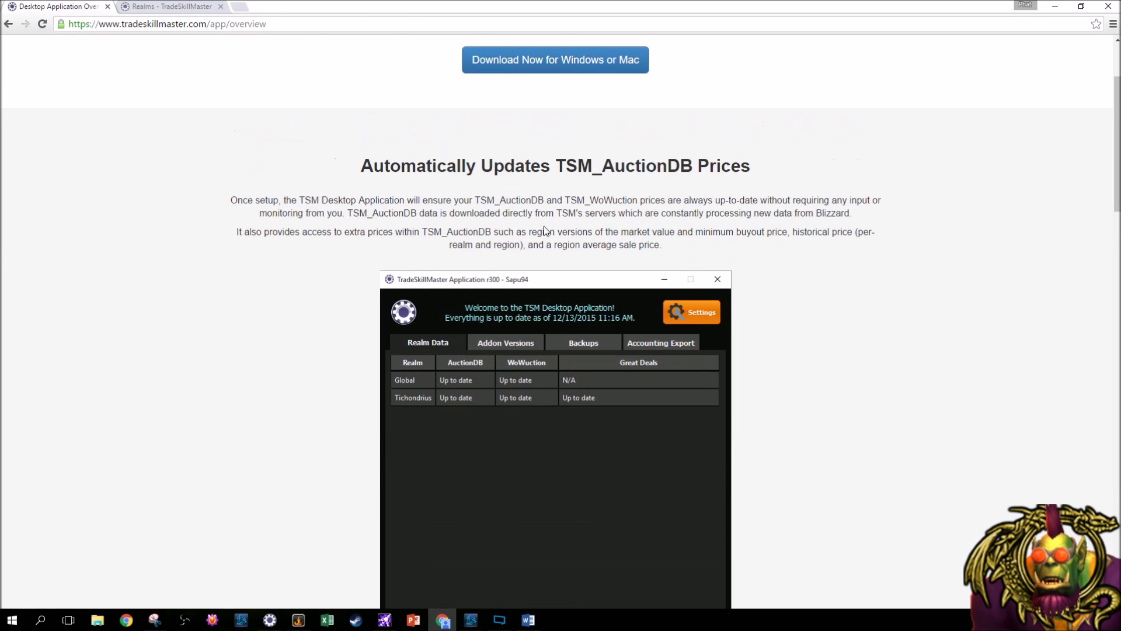
{"action": "scroll", "coordinate": [706, 196], "scroll_direction": "down", "scroll_amount": 12}
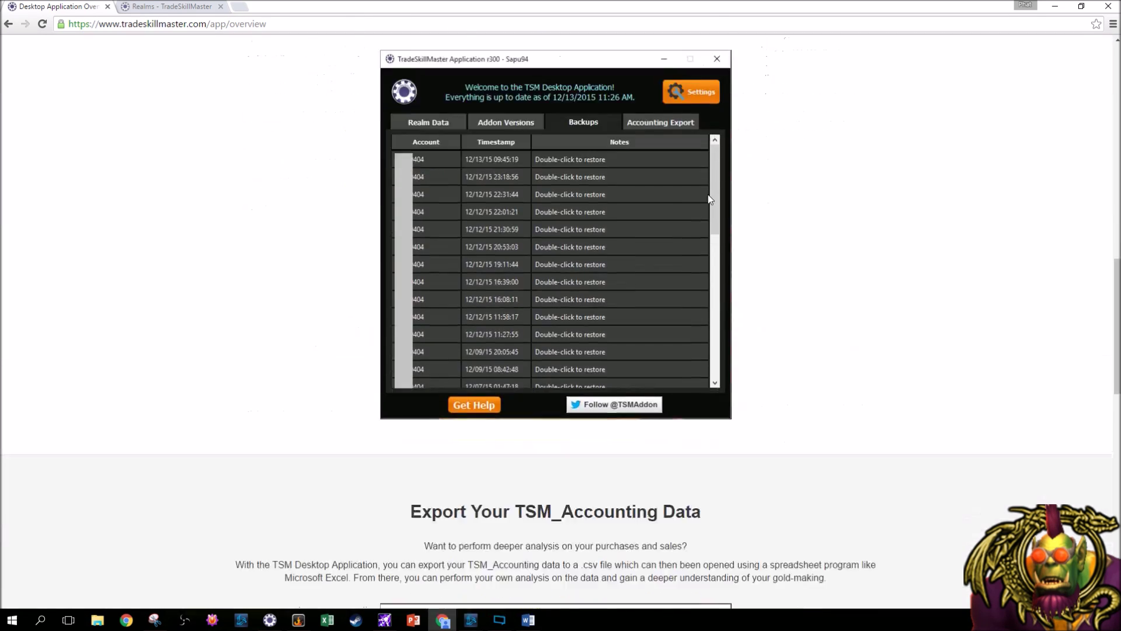
{"action": "scroll", "coordinate": [710, 191], "scroll_direction": "down", "scroll_amount": 10}
{"action": "scroll", "coordinate": [710, 181], "scroll_direction": "up", "scroll_amount": 20}
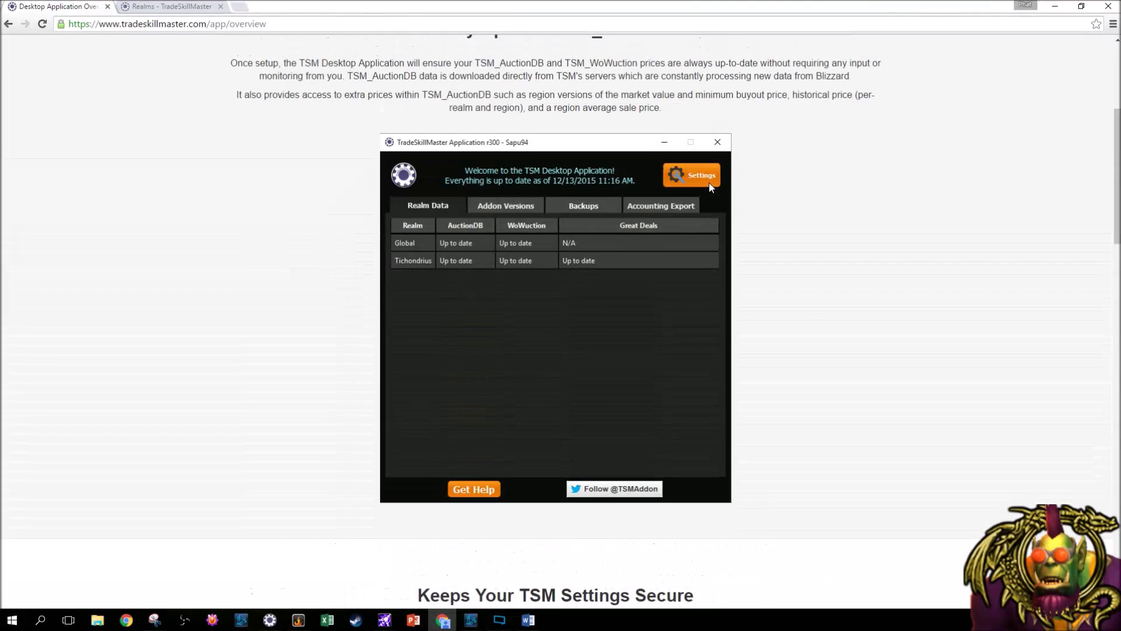
{"action": "scroll", "coordinate": [710, 186], "scroll_direction": "up", "scroll_amount": 2}
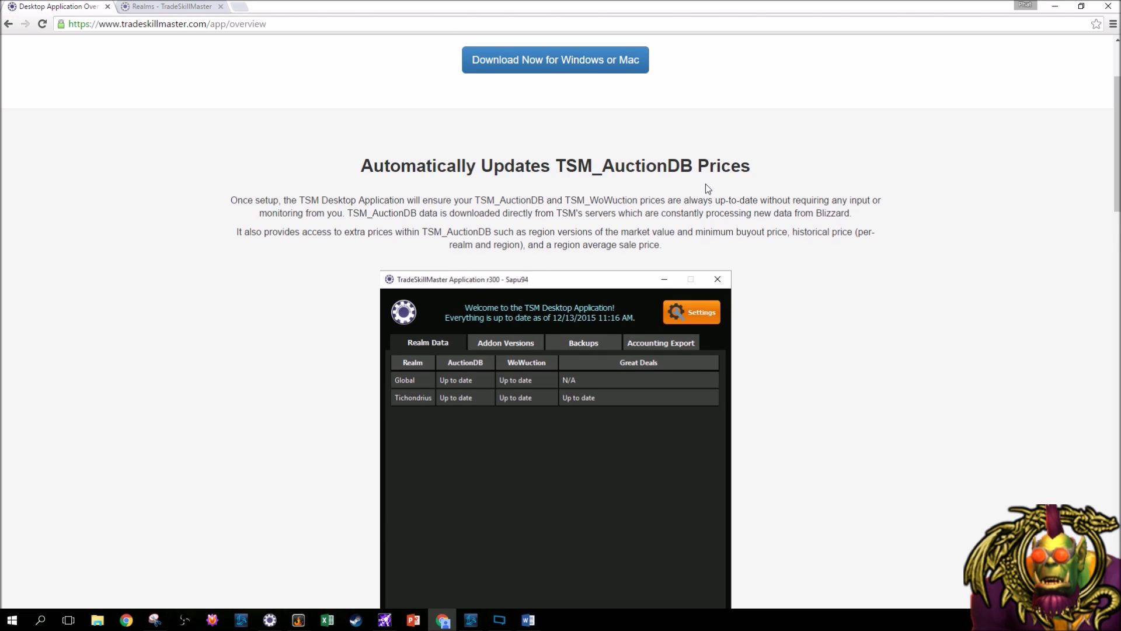
{"action": "scroll", "coordinate": [707, 184], "scroll_direction": "down", "scroll_amount": 2}
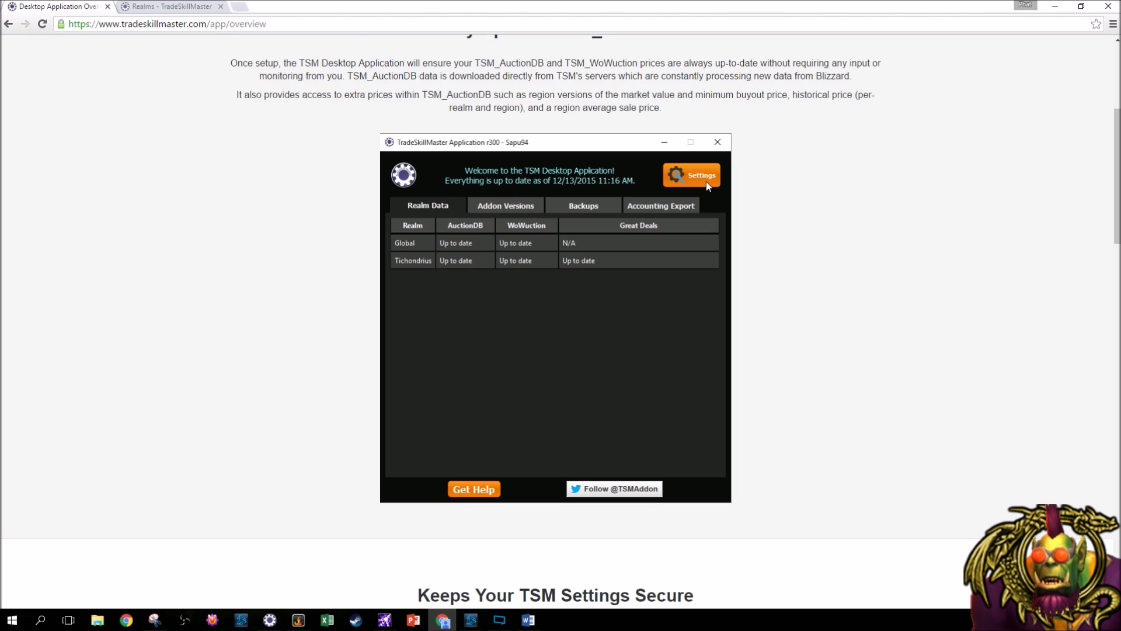
Step: Scroll to the top, re-maximise the browser window, and go back to the home page
{"action": "scroll", "coordinate": [708, 185], "scroll_direction": "up", "scroll_amount": 5}
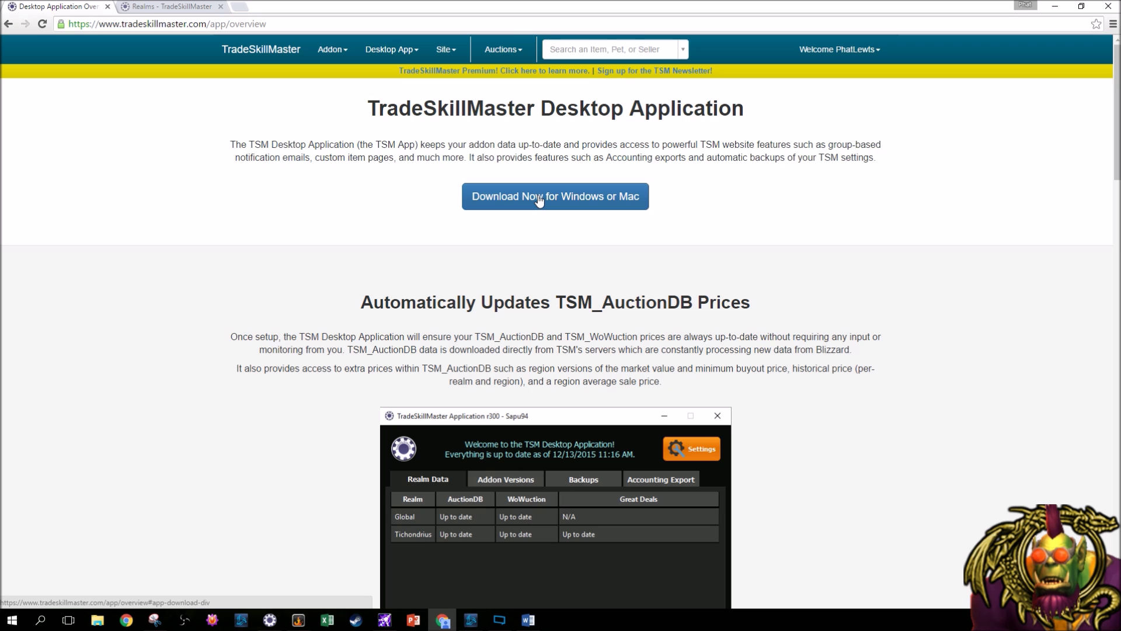
{"action": "left_click_drag", "start_coordinate": [525, 5], "coordinate": [517, 108]}
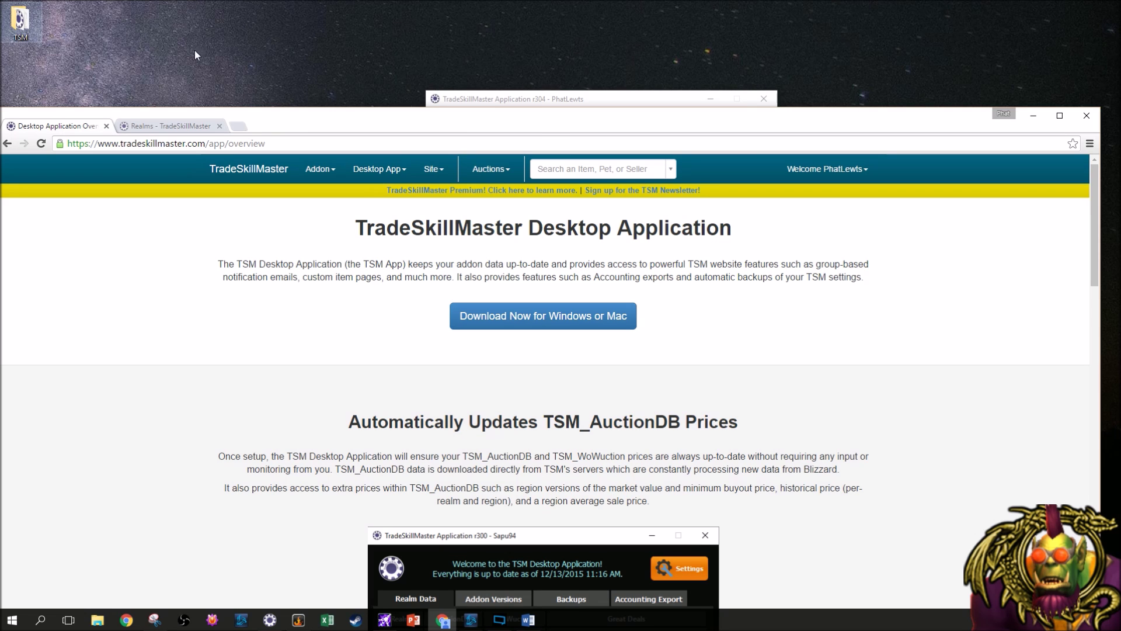
{"action": "left_click_drag", "start_coordinate": [299, 123], "coordinate": [282, 5]}
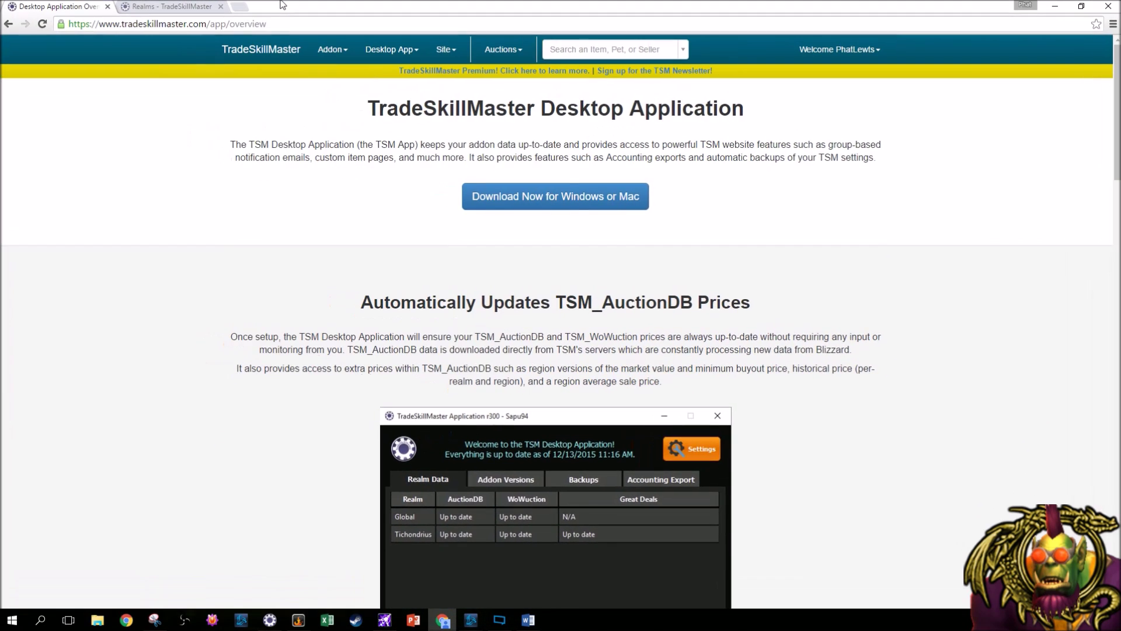
{"action": "key", "text": "alt+Left"}
Step: Bring the TSM desktop app to the front on its Realm Data tab, with all realms up to date
{"action": "left_click", "coordinate": [281, 624]}
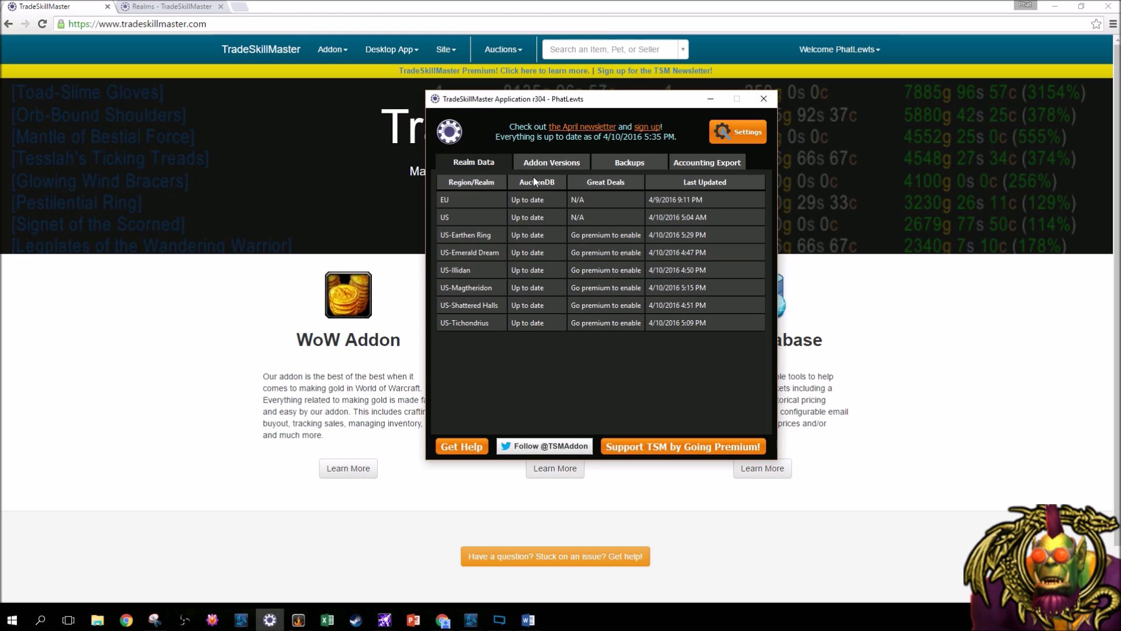
{"action": "left_click", "coordinate": [730, 131]}
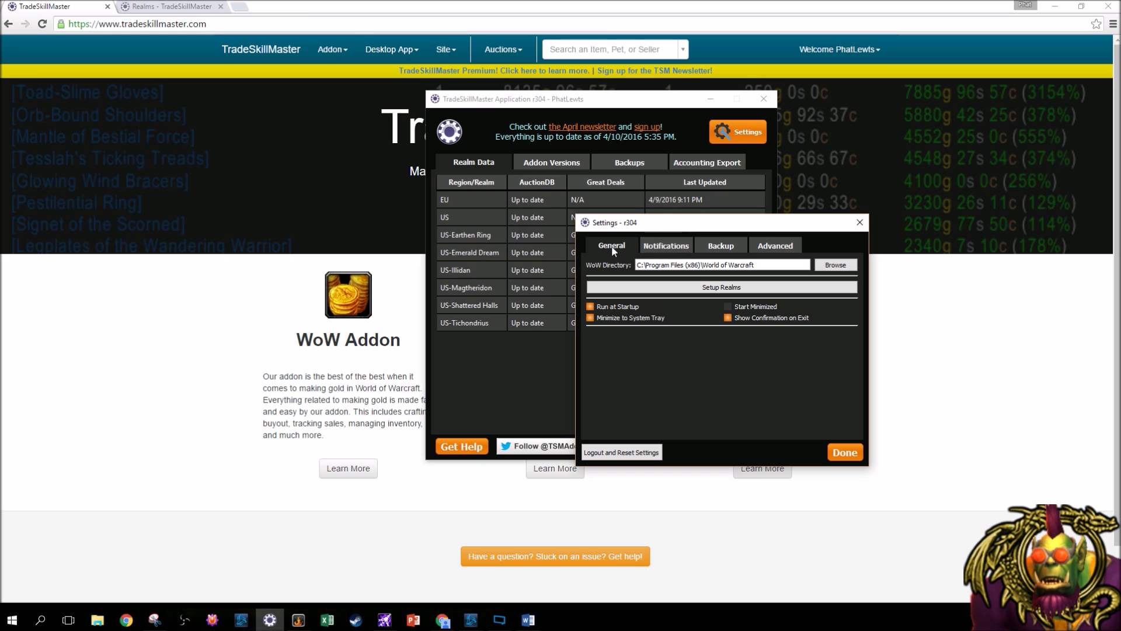
Step: Move the Settings dialog aside and uncheck 'Minimize to System Tray' in the General section
{"action": "left_click_drag", "start_coordinate": [648, 225], "coordinate": [552, 174]}
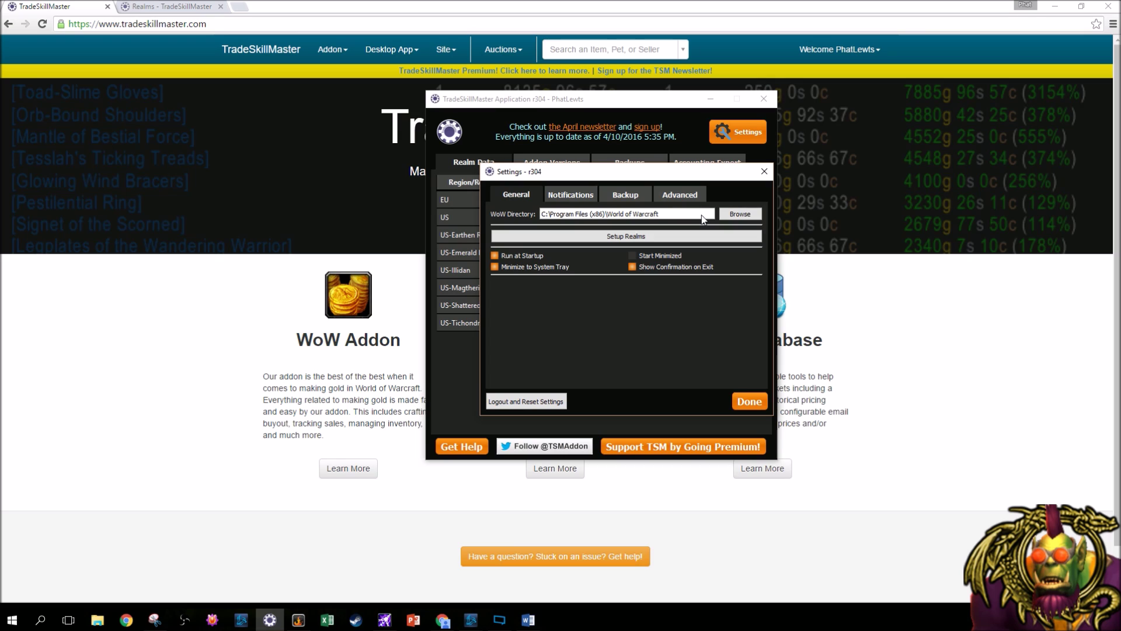
{"action": "left_click", "coordinate": [495, 267]}
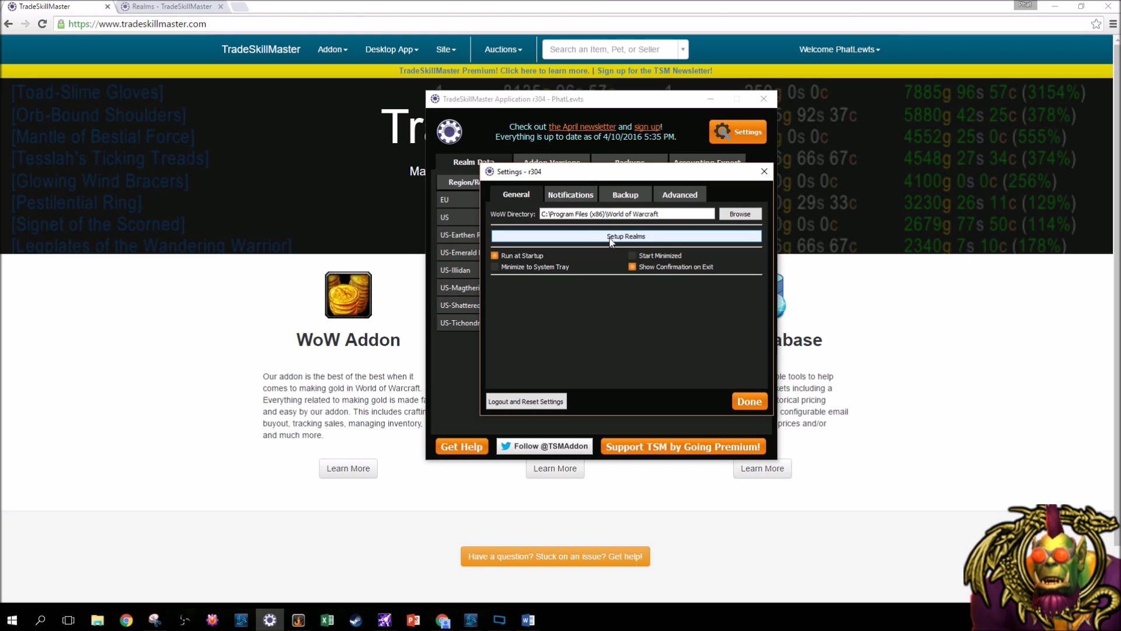
{"action": "left_click", "coordinate": [143, 7]}
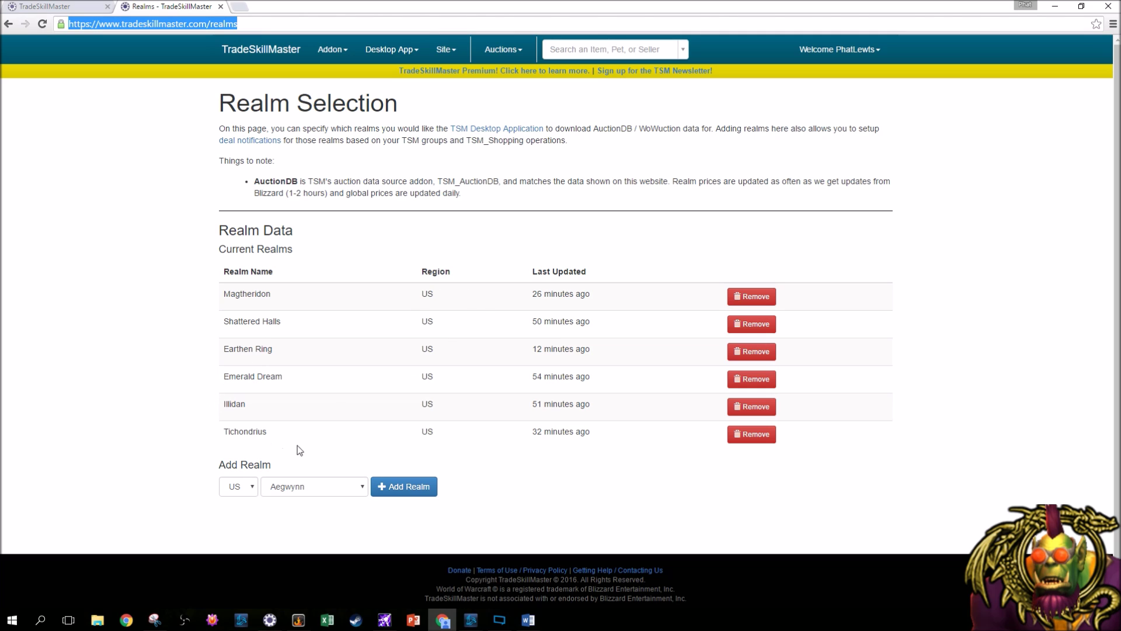
Step: On the Realm Selection page, browse the Add Realm region and realm dropdowns without adding a realm
{"action": "left_click", "coordinate": [238, 487]}
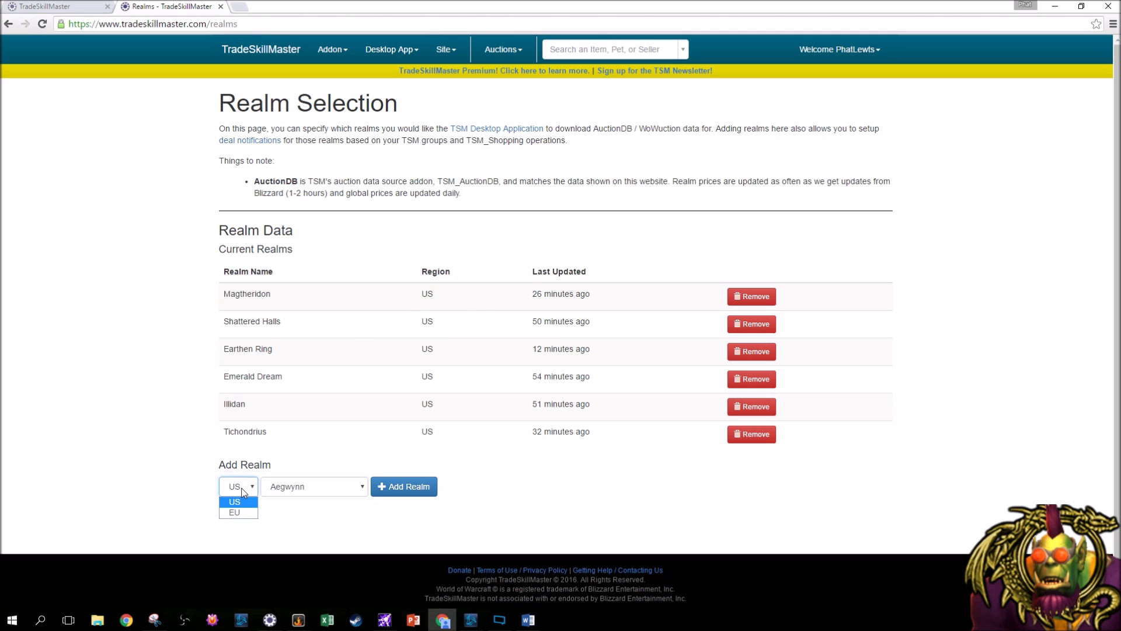
{"action": "left_click", "coordinate": [301, 491]}
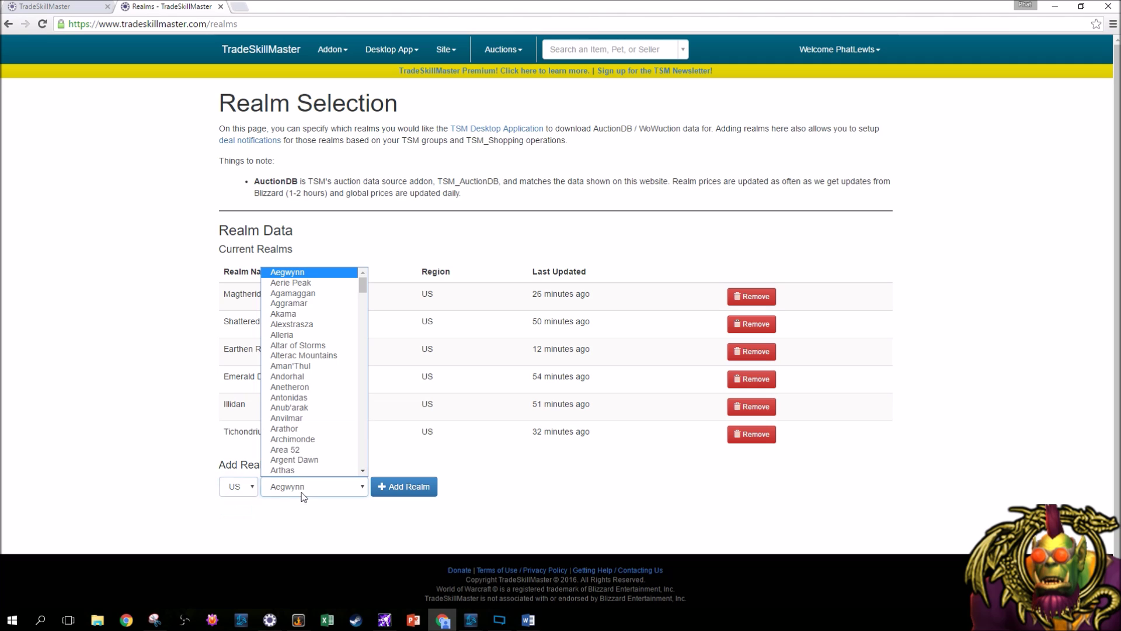
{"action": "left_click", "coordinate": [720, 484]}
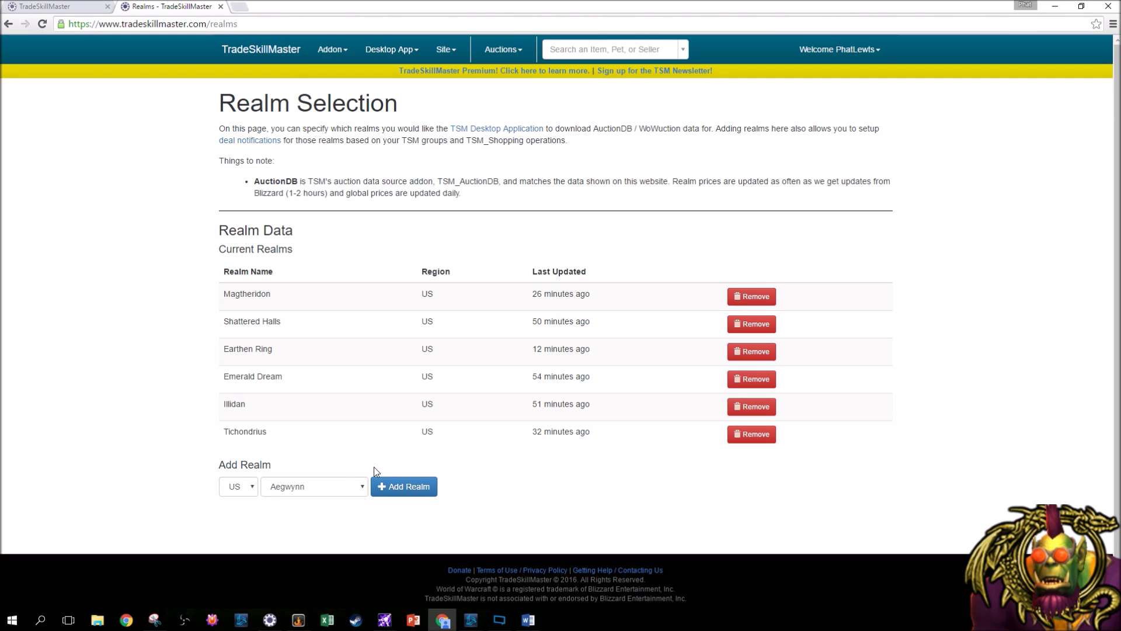
{"action": "left_click", "coordinate": [269, 622]}
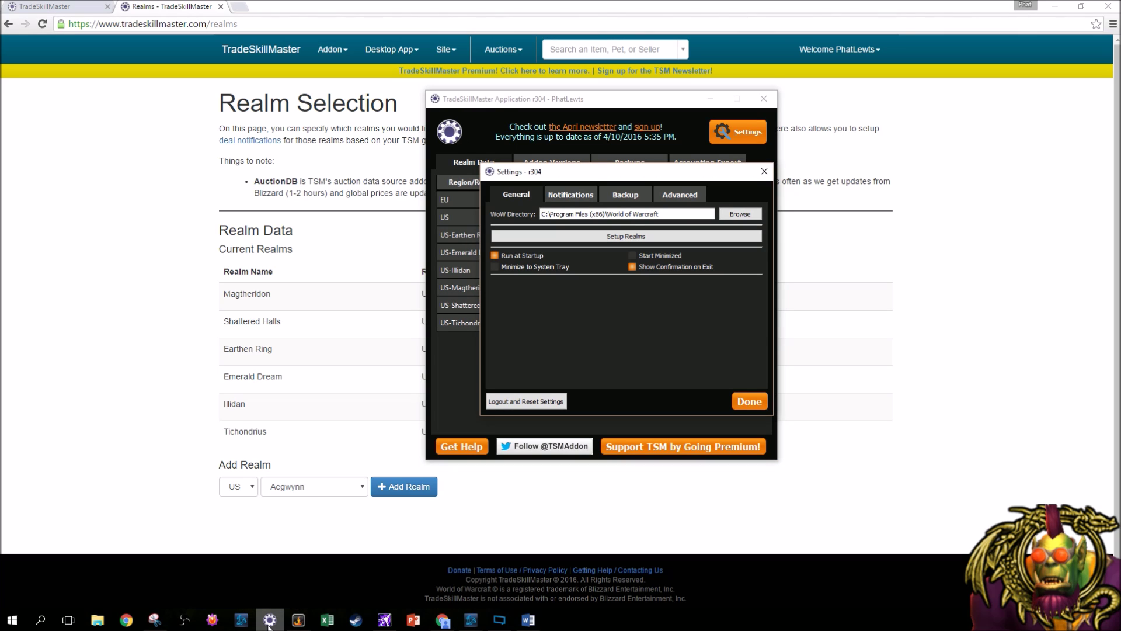
Step: Show the Notifications section with all four desktop notification types enabled
{"action": "left_click", "coordinate": [573, 194]}
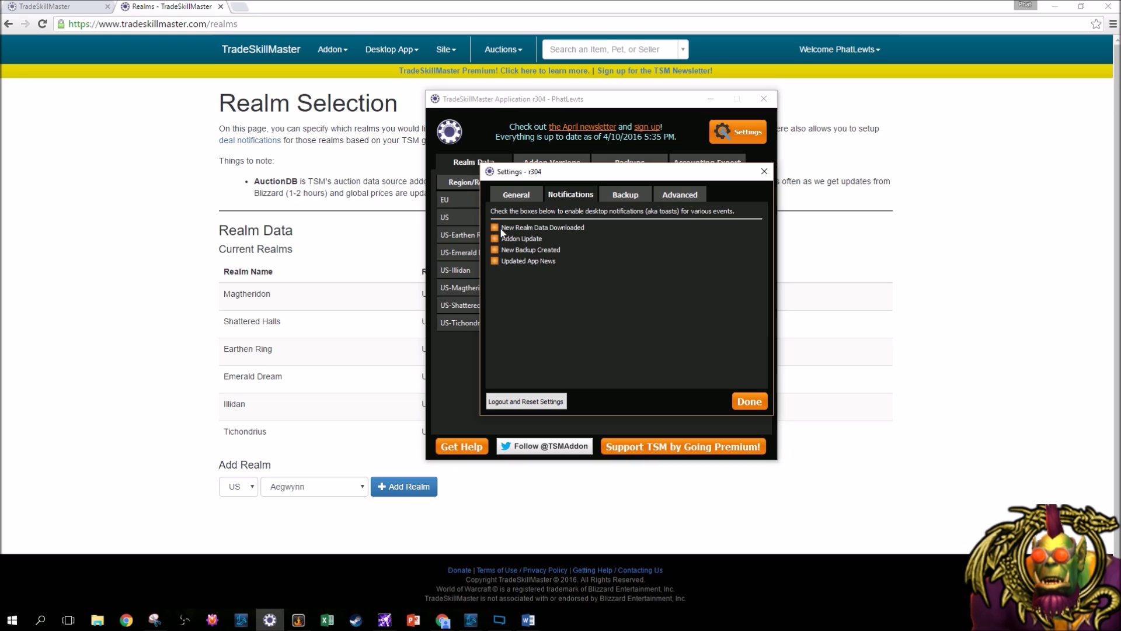
Step: In Backup settings, keep Minimum Backup Period at 1 hour and Delete Backups After at 1 month
{"action": "left_click", "coordinate": [625, 197]}
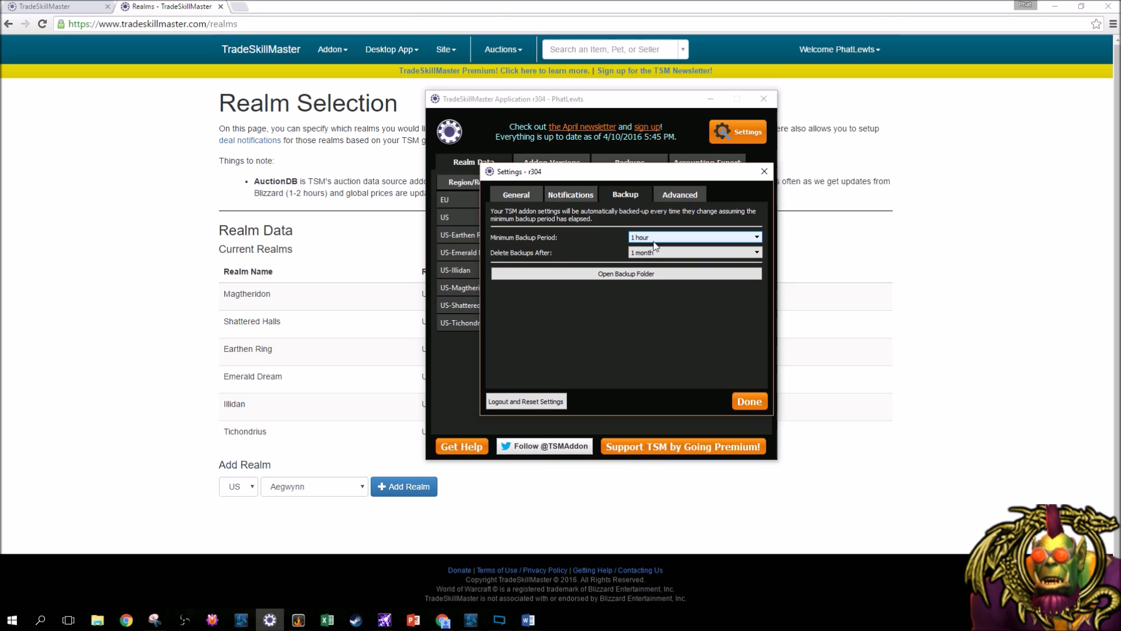
{"action": "left_click", "coordinate": [655, 239]}
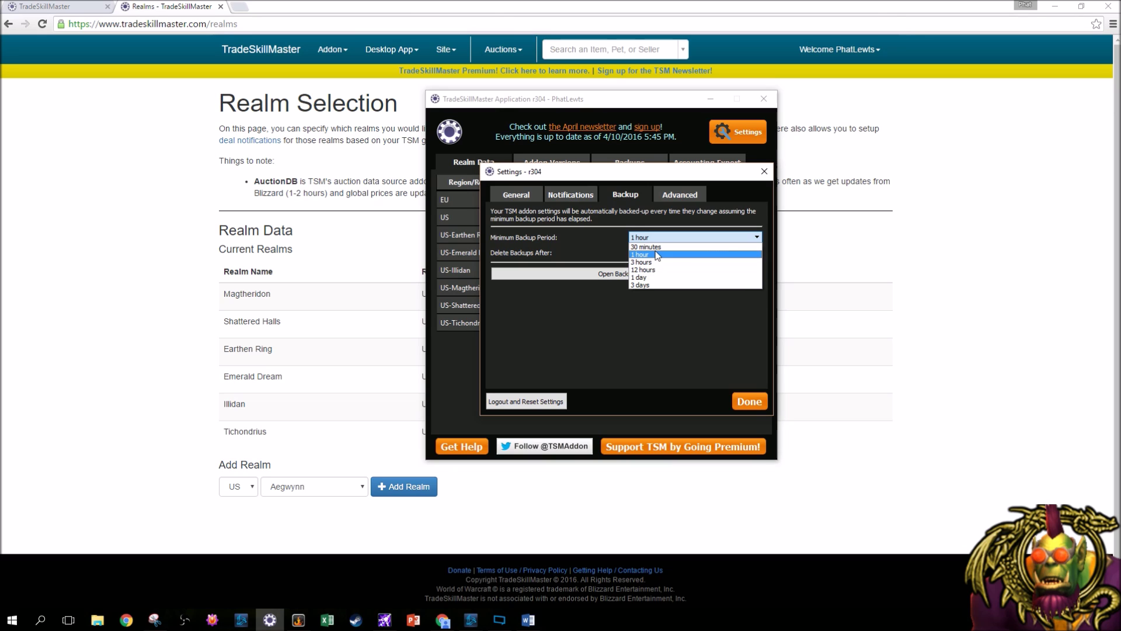
{"action": "left_click", "coordinate": [649, 255]}
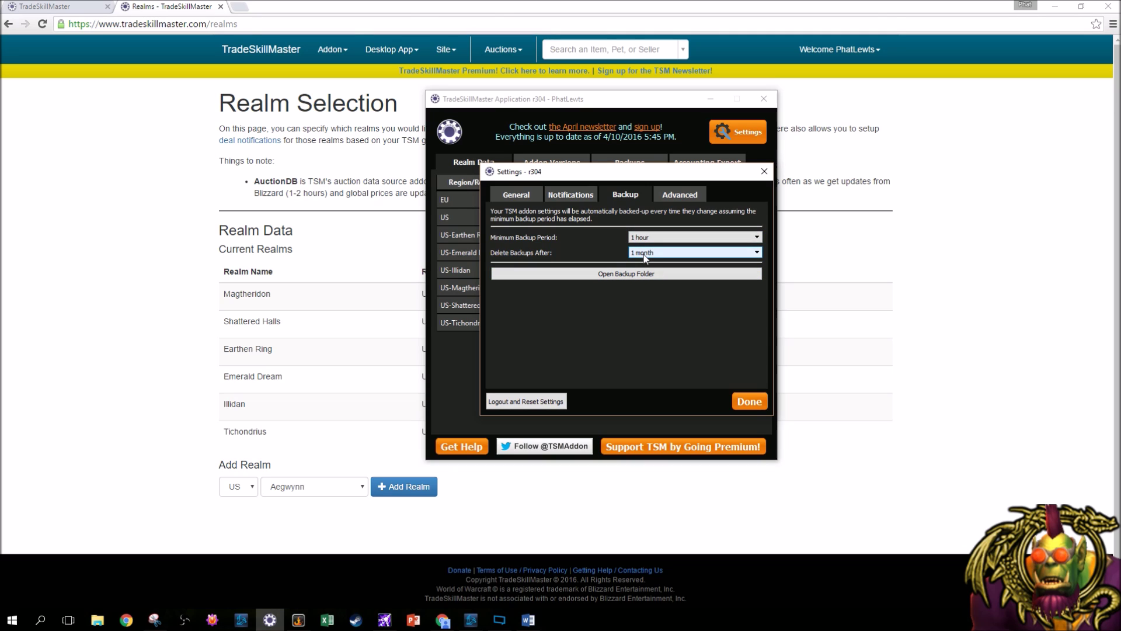
{"action": "left_click", "coordinate": [644, 255]}
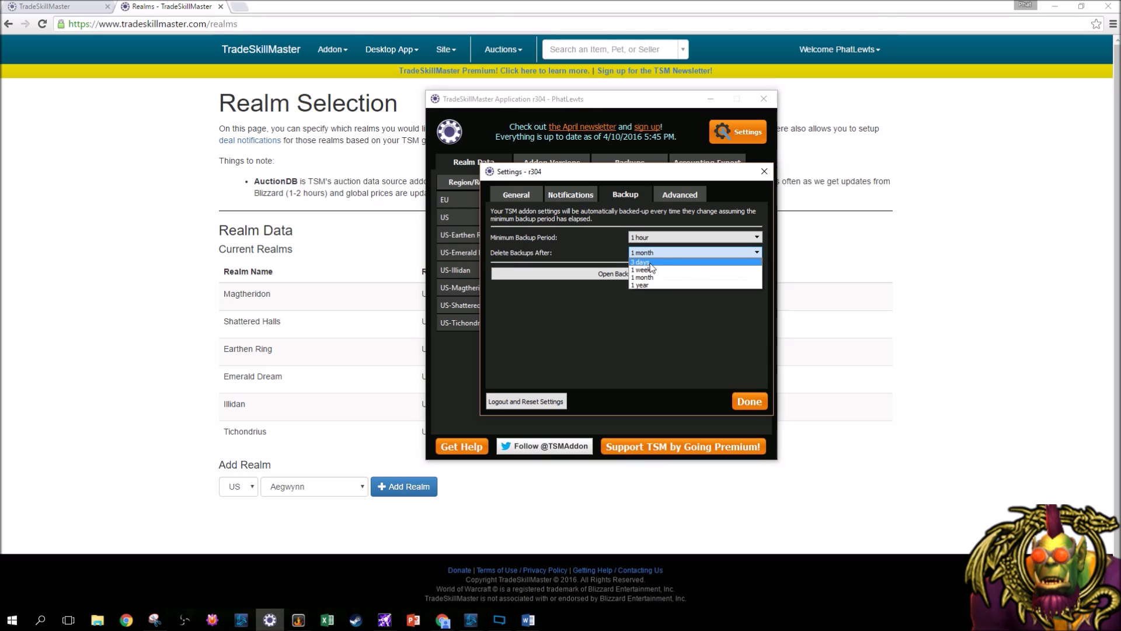
{"action": "left_click", "coordinate": [584, 245]}
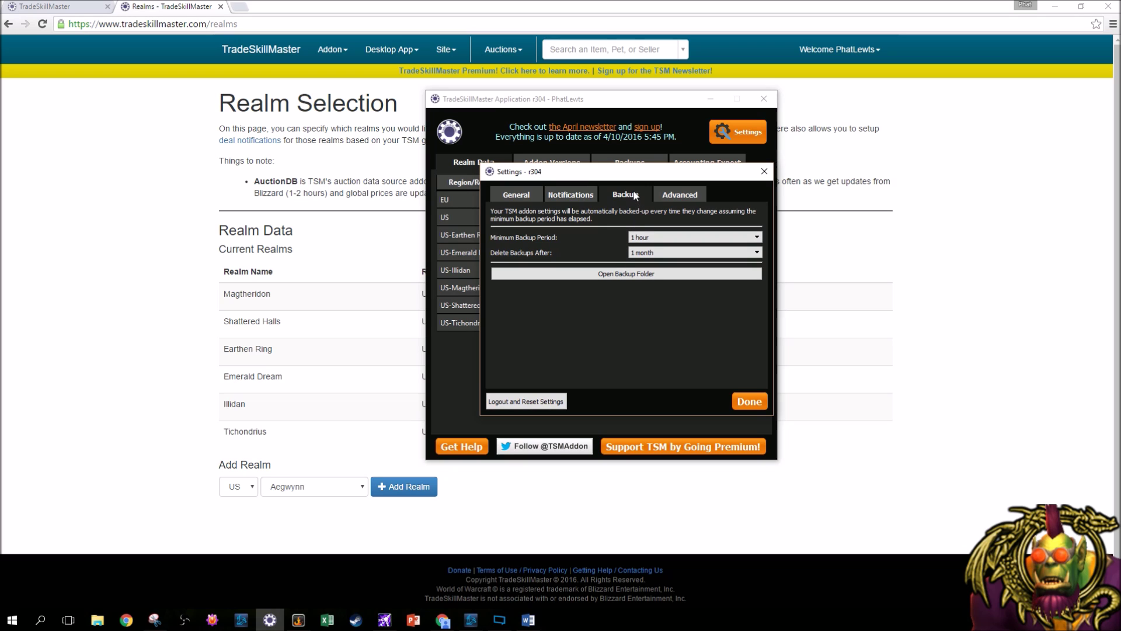
{"action": "left_click", "coordinate": [671, 237]}
{"action": "left_click", "coordinate": [671, 237]}
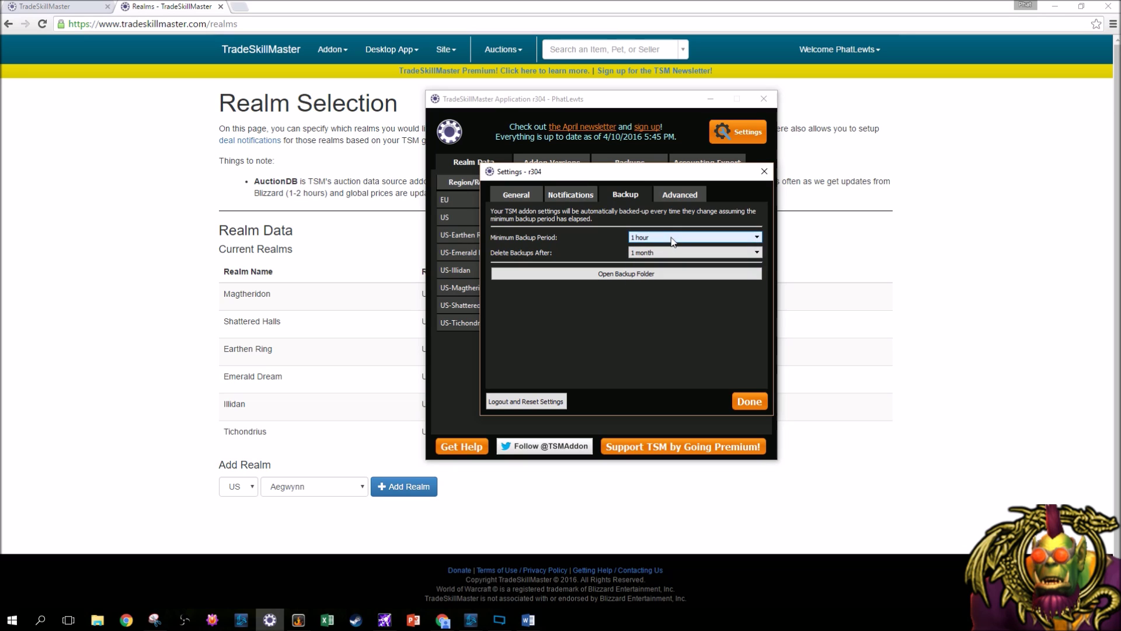
{"action": "left_click", "coordinate": [681, 196]}
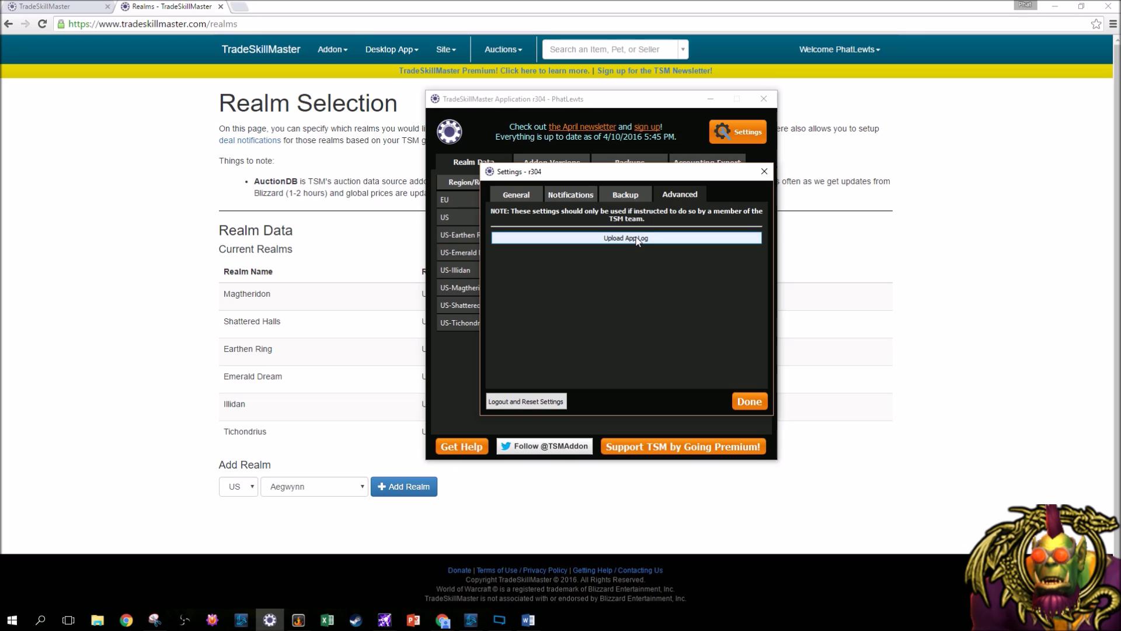
{"action": "left_click", "coordinate": [620, 196]}
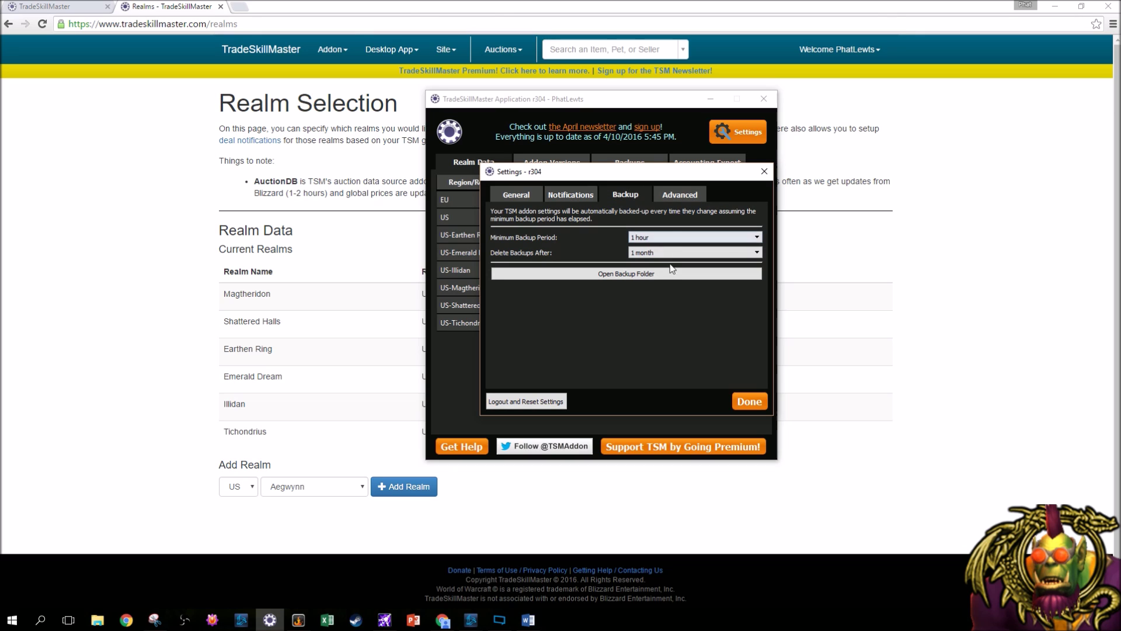
{"action": "left_click", "coordinate": [749, 403]}
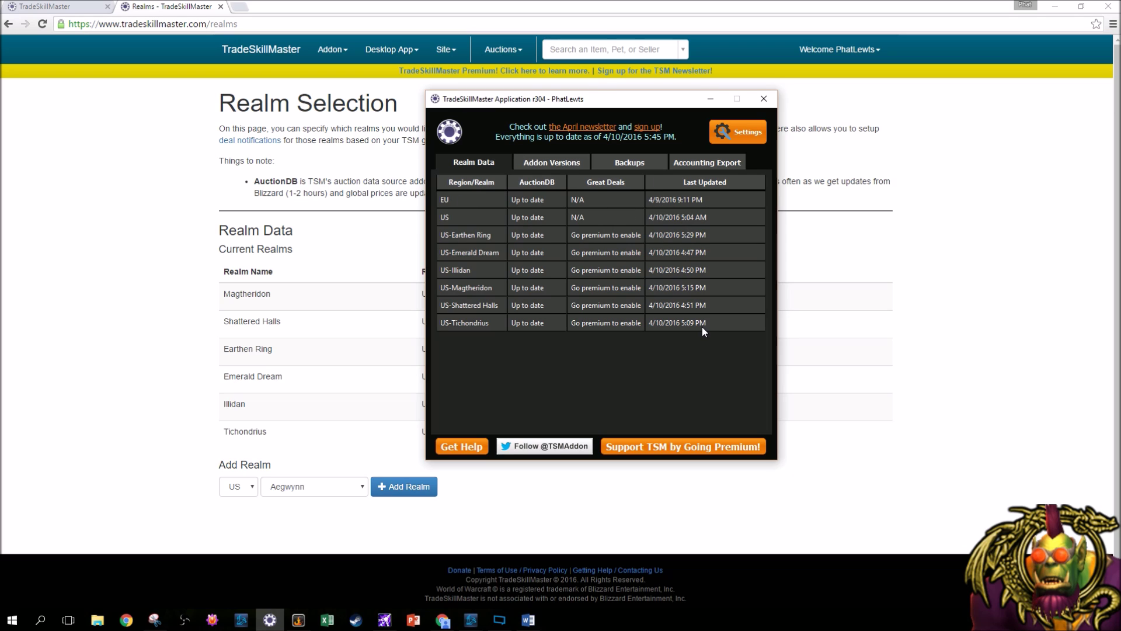
Step: Show the Addon Versions tab, listing eleven TSM addons all up to date
{"action": "left_click", "coordinate": [552, 162]}
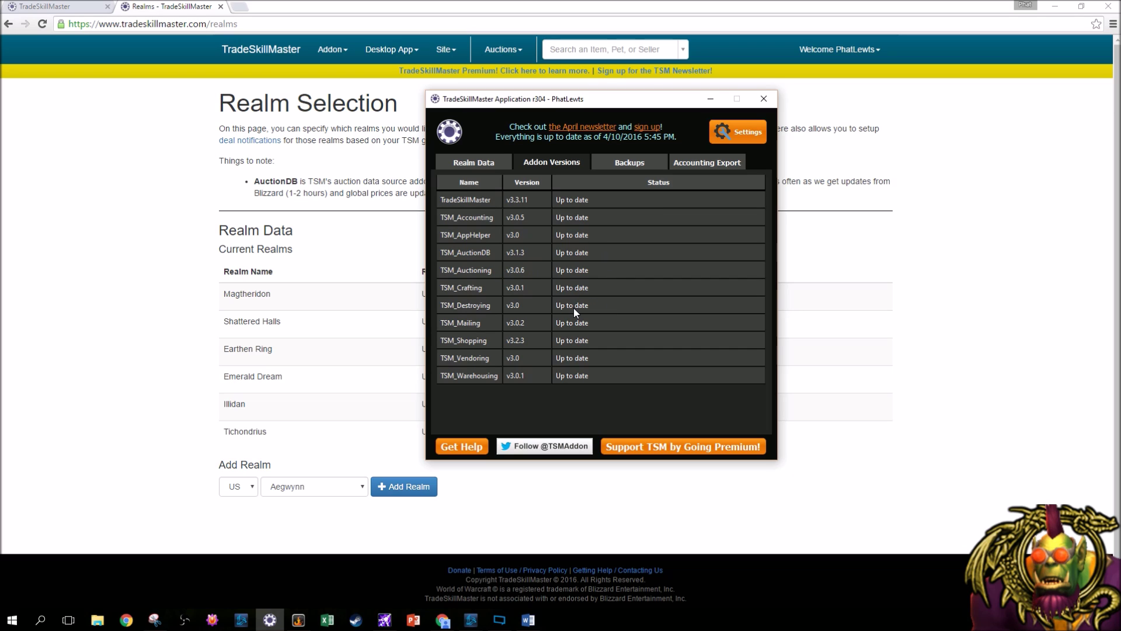
Step: Show the Backups tab listing local backups from 04/03/16 to 04/10/16, none synced
{"action": "left_click", "coordinate": [642, 164]}
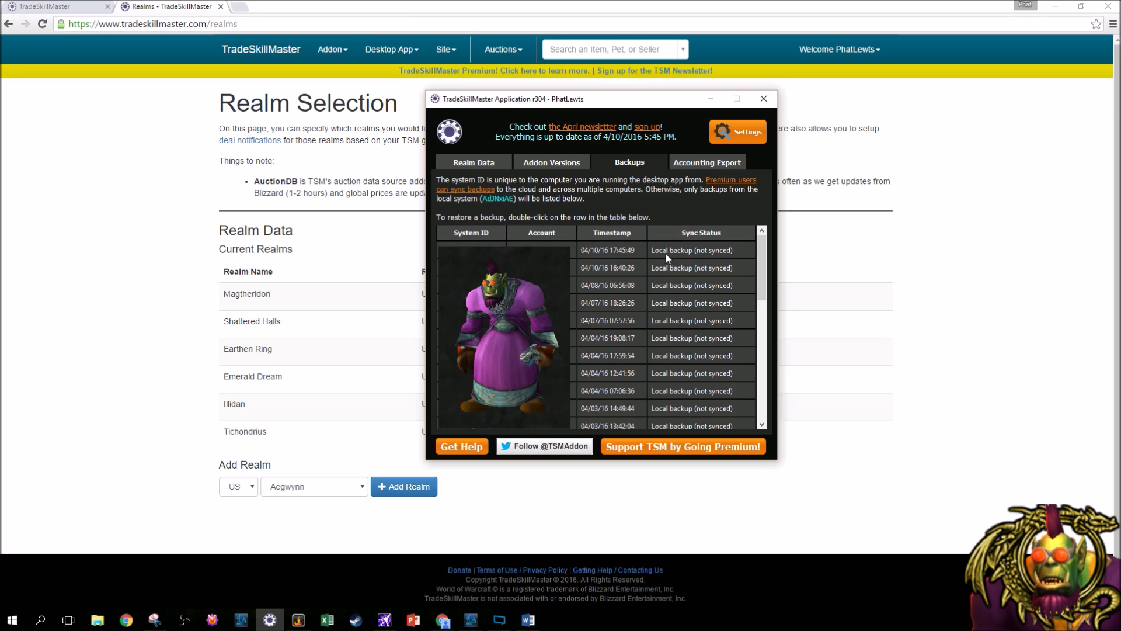
Step: Show the Accounting Export tab with Sales and Purchases ticked for CSV export
{"action": "left_click", "coordinate": [700, 161]}
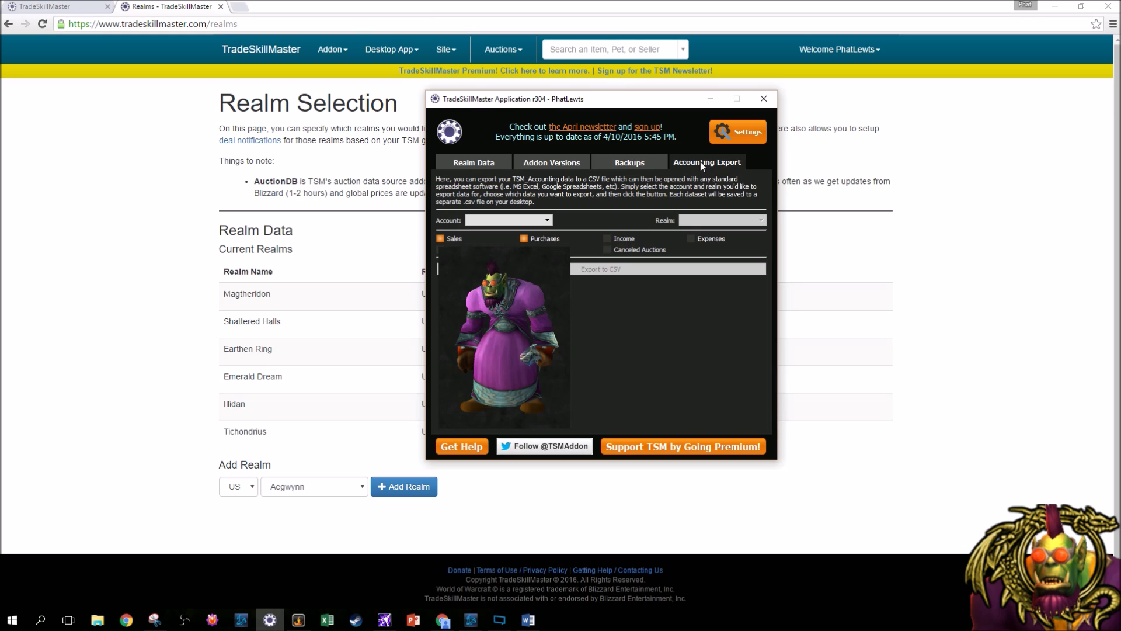